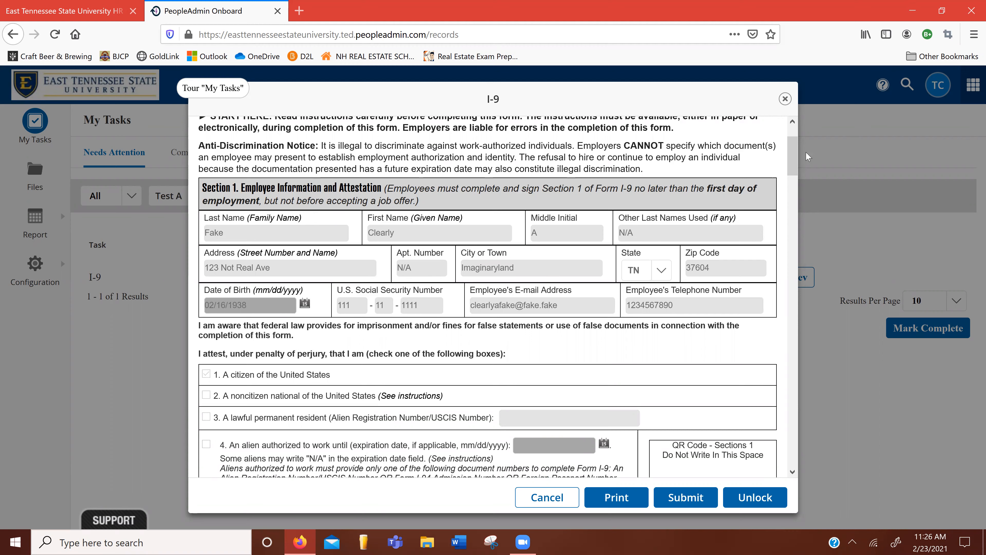
# Step: Scroll the I-9 past Section 1 to Section 2's empty List A, B and C document fields
pyautogui.scroll(-5, 796, 164)
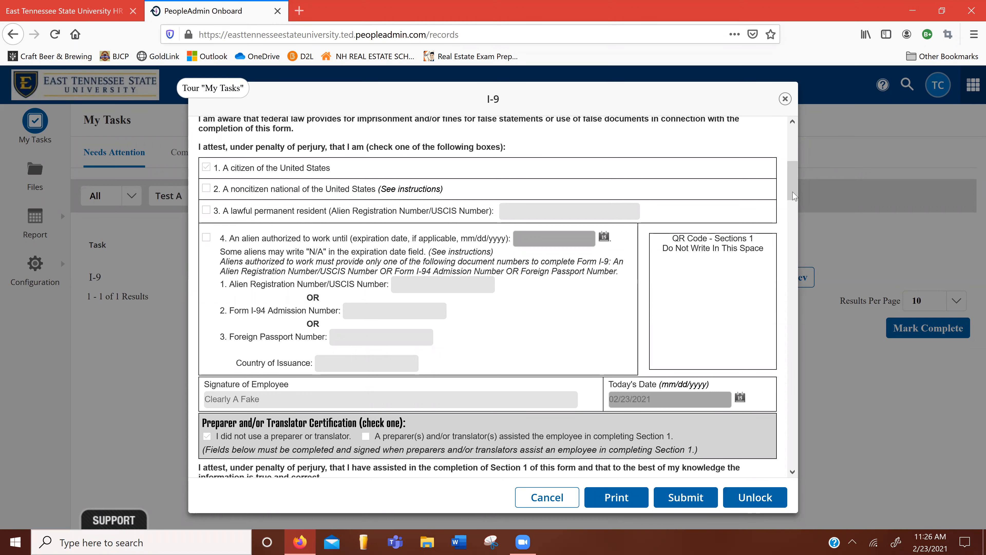
pyautogui.moveTo(792, 187); pyautogui.dragTo(791, 196)
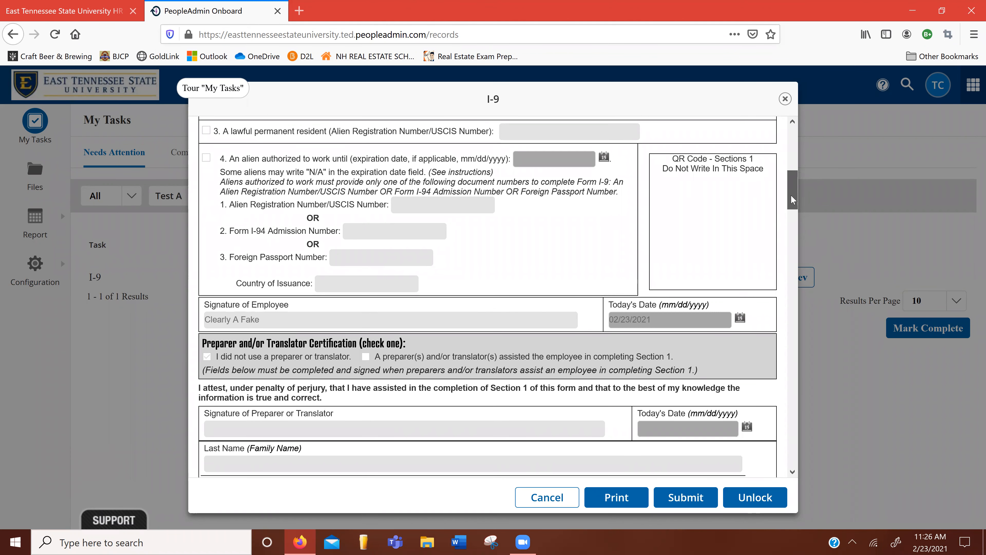
pyautogui.moveTo(791, 196); pyautogui.dragTo(784, 263)
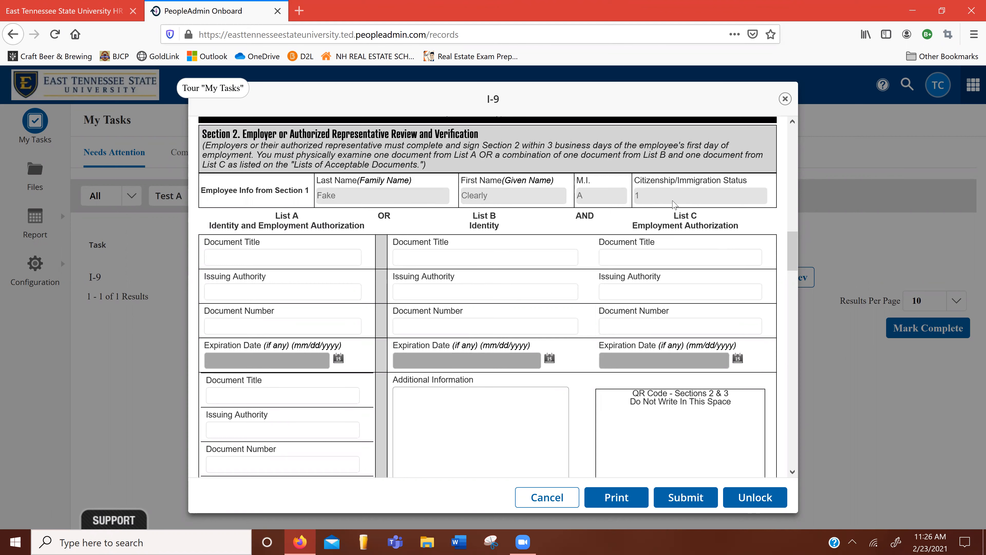
pyautogui.moveTo(793, 244); pyautogui.dragTo(793, 252)
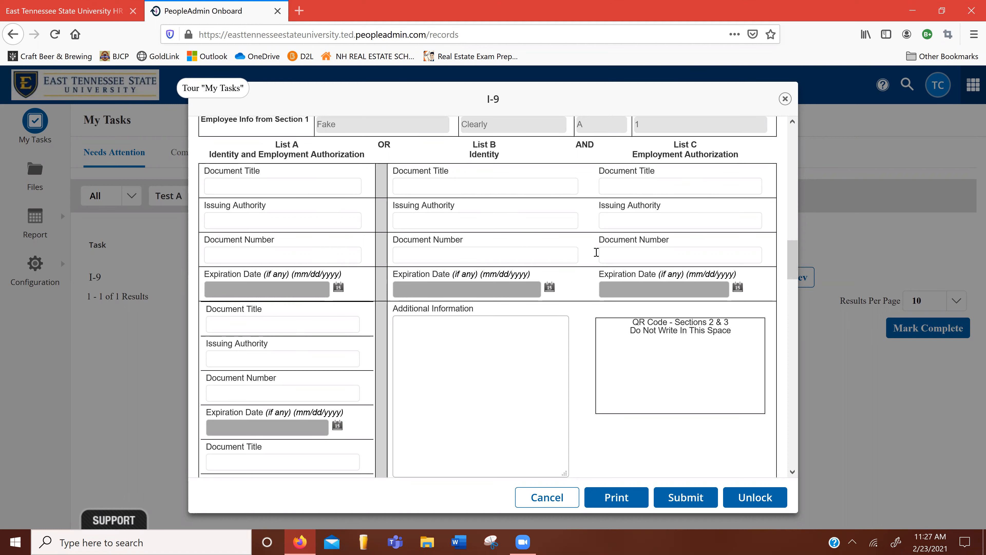
# Step: Enter a U.S. Passport from the Department of State under List A, with document number, expiring 02/28/2023
pyautogui.click(282, 187)
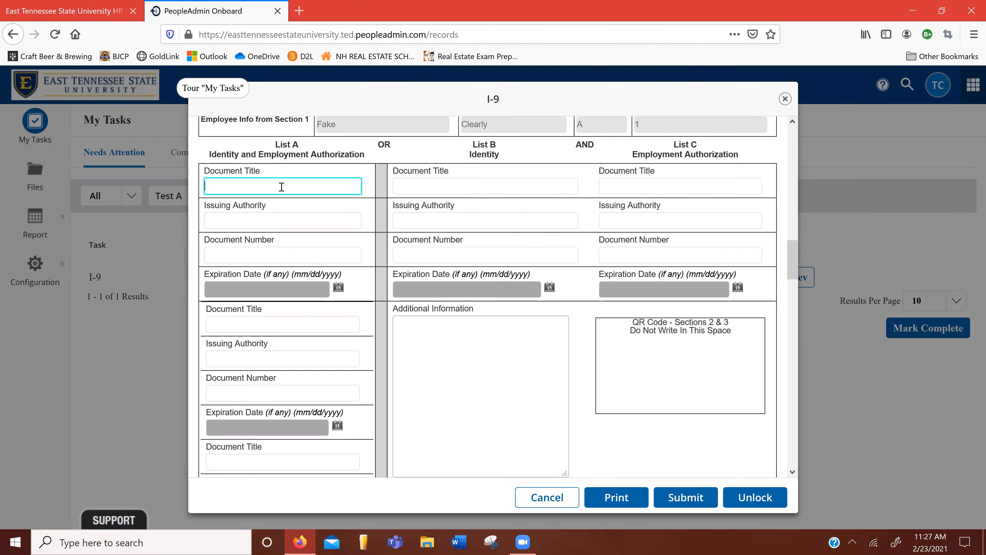
pyautogui.write('U.S. Passport')
pyautogui.click(262, 218)
pyautogui.write('Department of State')
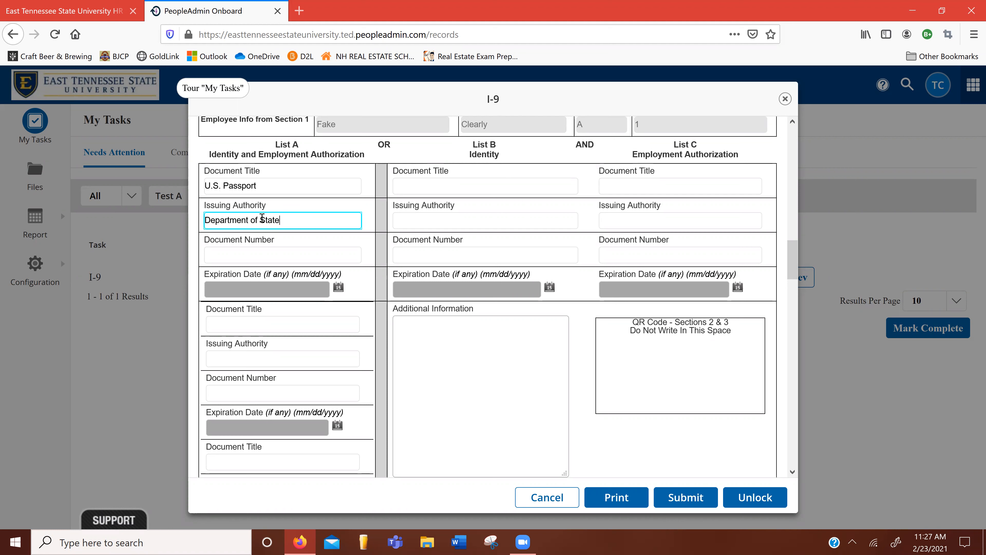
pyautogui.click(245, 254)
pyautogui.write('123456789')
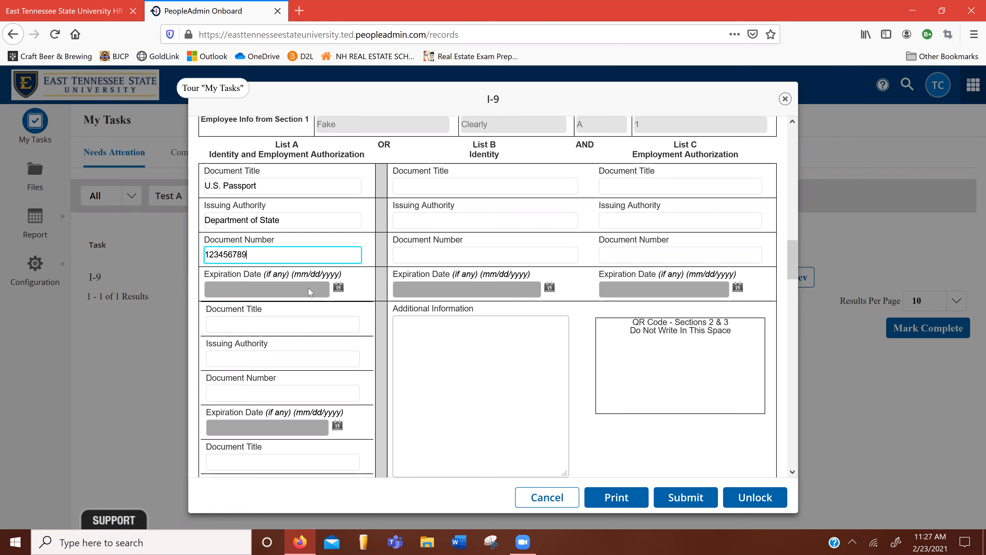
pyautogui.click(338, 288)
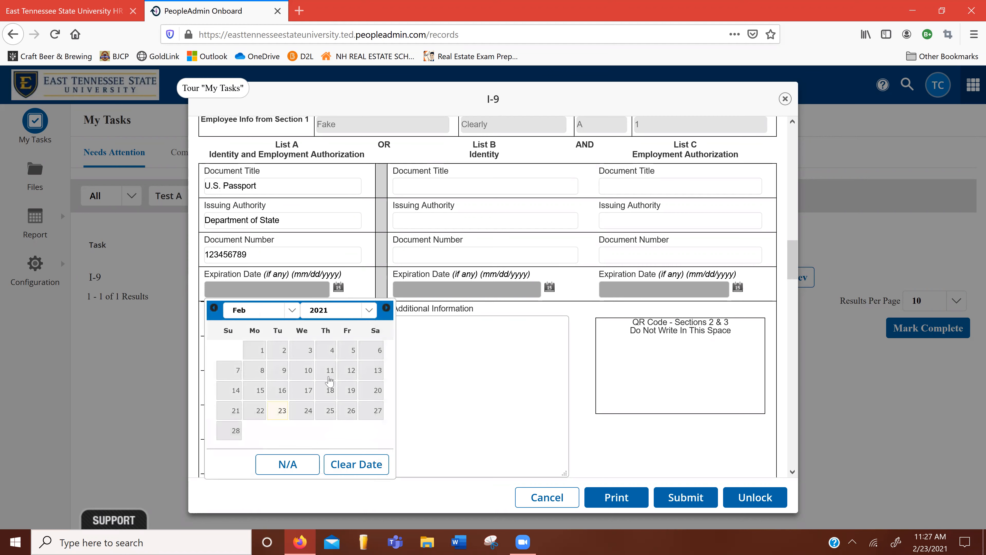
pyautogui.click(369, 311)
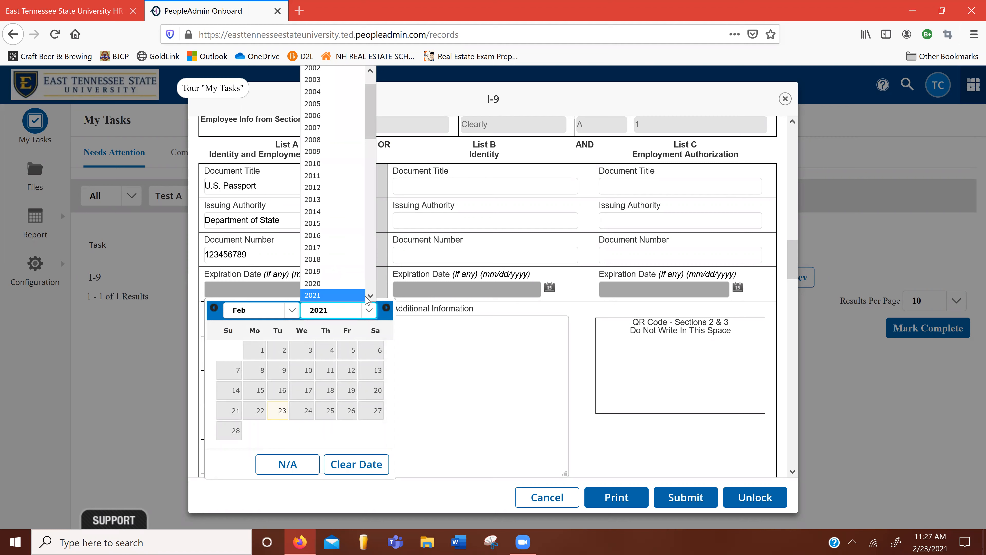
pyautogui.click(332, 296)
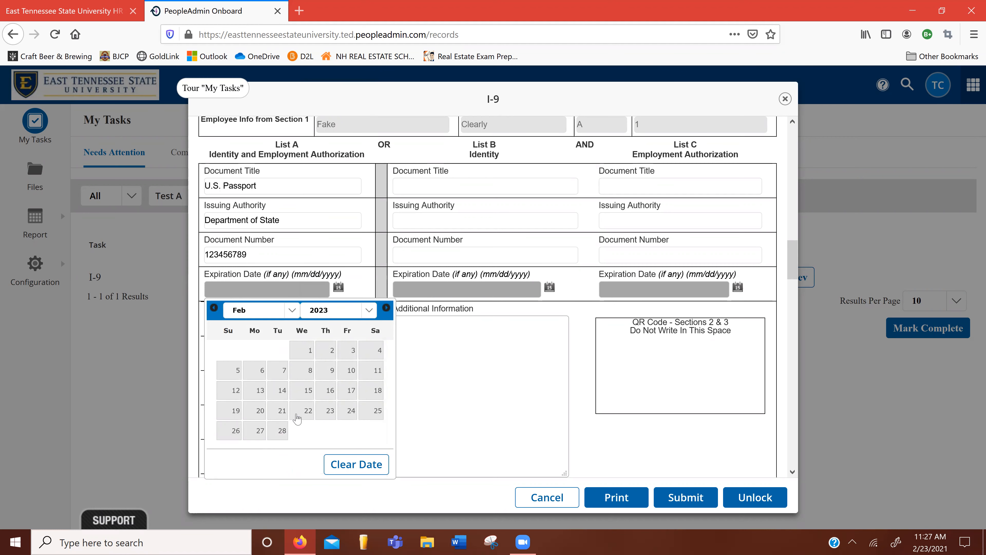
pyautogui.click(282, 427)
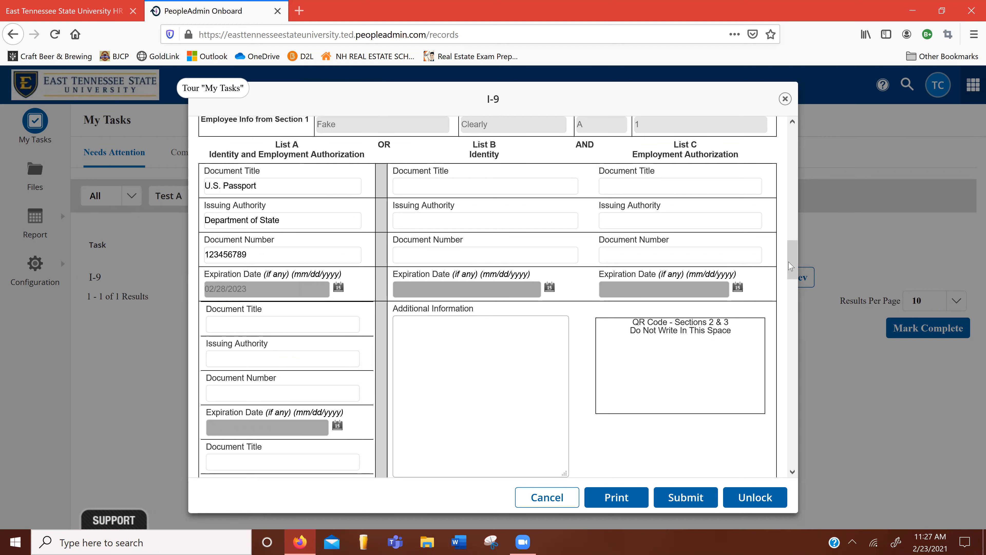
# Step: Scroll down to the Section 2 certification and employer signature block
pyautogui.moveTo(794, 267); pyautogui.dragTo(799, 309)
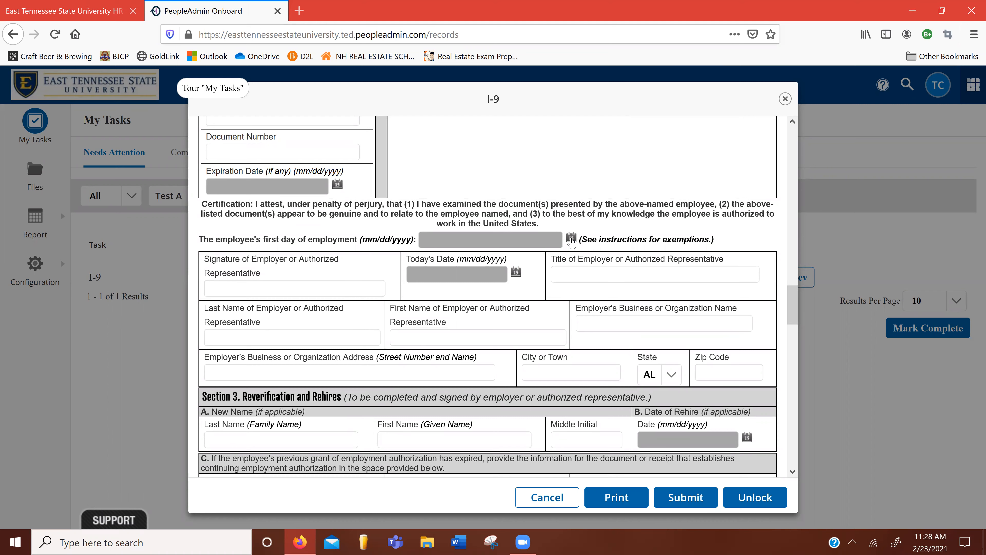
# Step: Set the first day of employment to 02/23/2021, add the representative's signature, and date it 02/23/2021
pyautogui.click(571, 239)
pyautogui.click(496, 362)
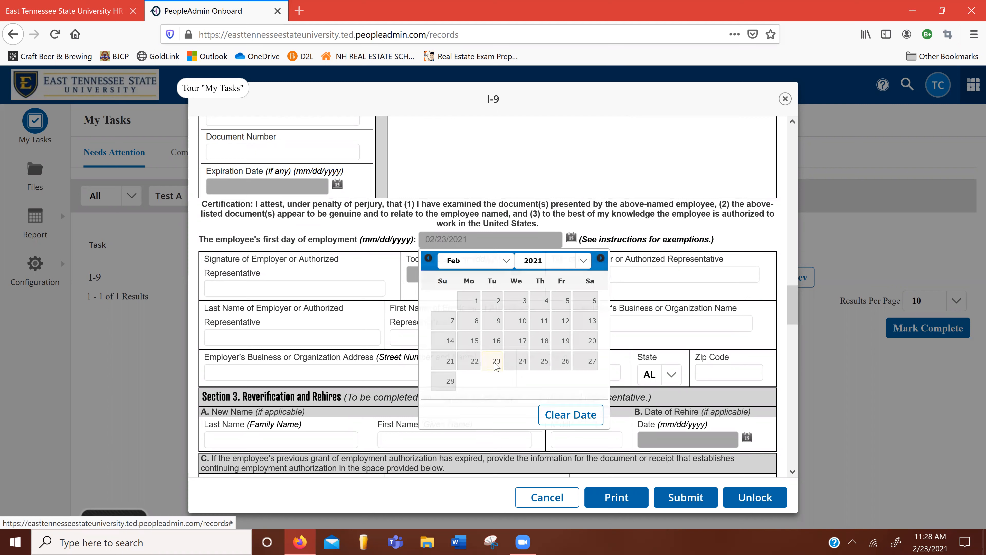
pyautogui.click(298, 291)
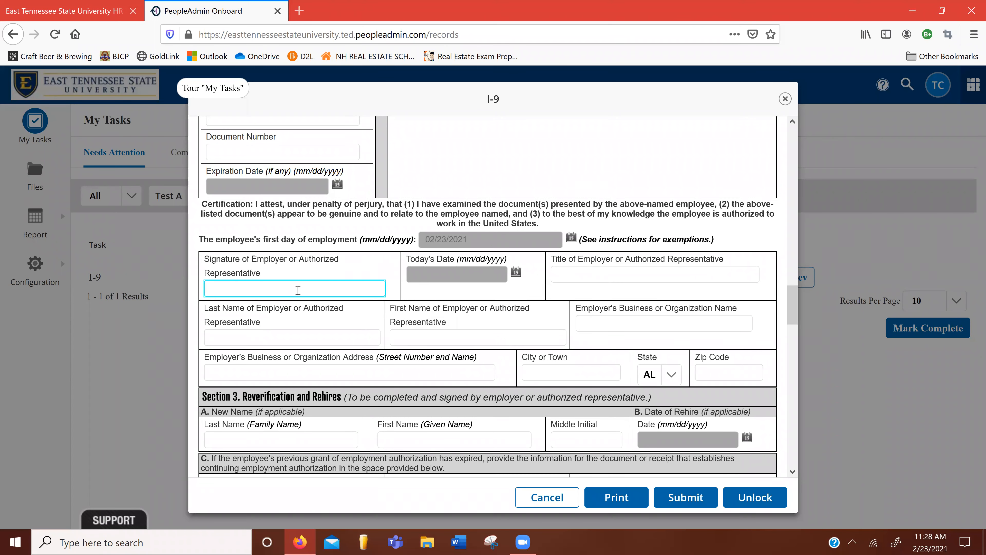
pyautogui.write('HR Student')
pyautogui.click(515, 272)
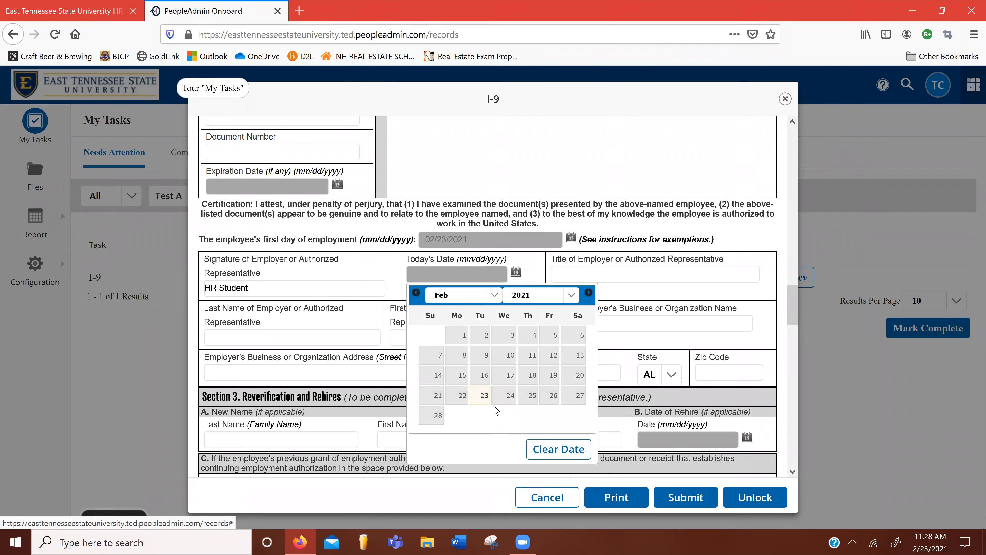
pyautogui.click(478, 403)
# Step: Enter the title Tutorial Maker and the representative's last name
pyautogui.click(625, 271)
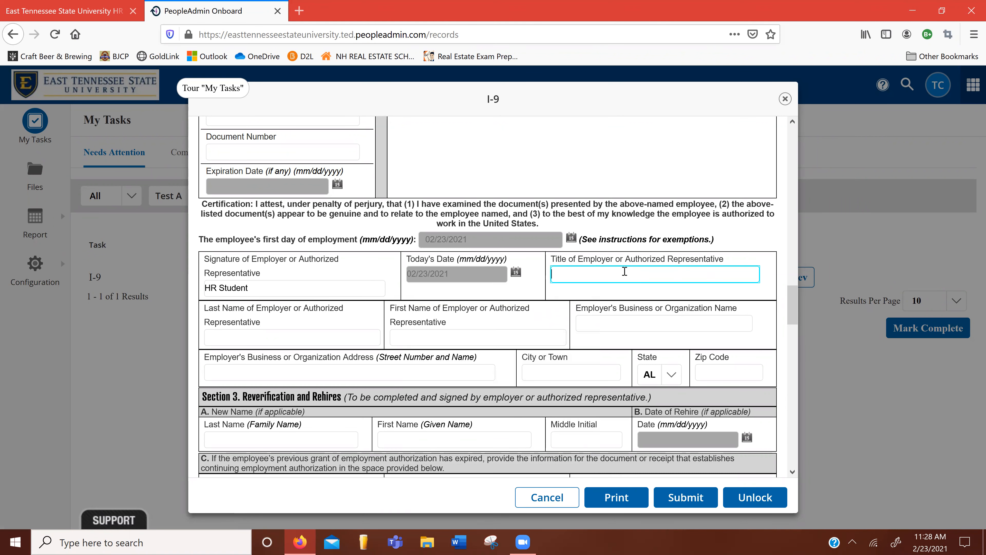
pyautogui.write('Tutorial Maker')
pyautogui.click(305, 339)
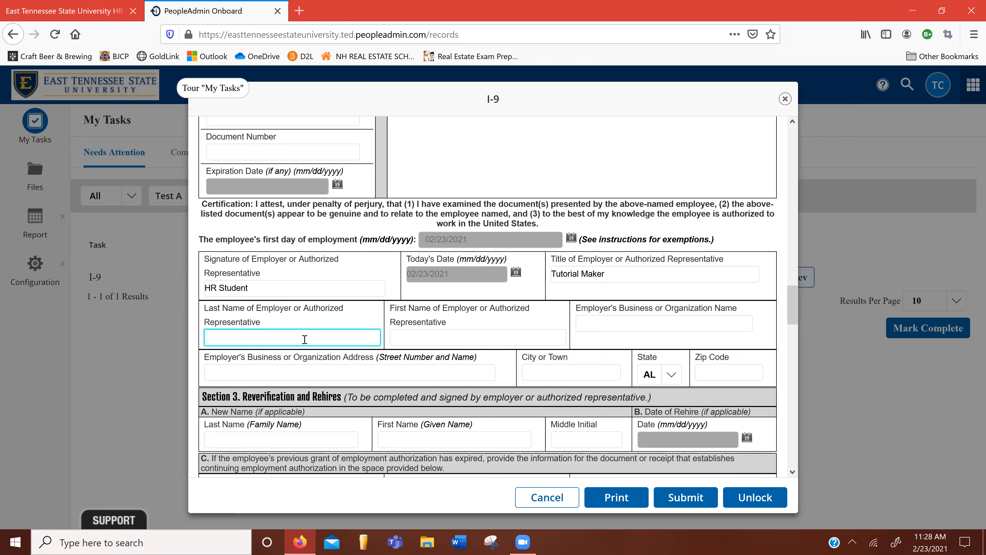
pyautogui.write('Student')
# Step: Enter the representative's first name and the organization East Tennessee State University
pyautogui.click(413, 336)
pyautogui.write('HR')
pyautogui.click(638, 330)
pyautogui.write('East Te')
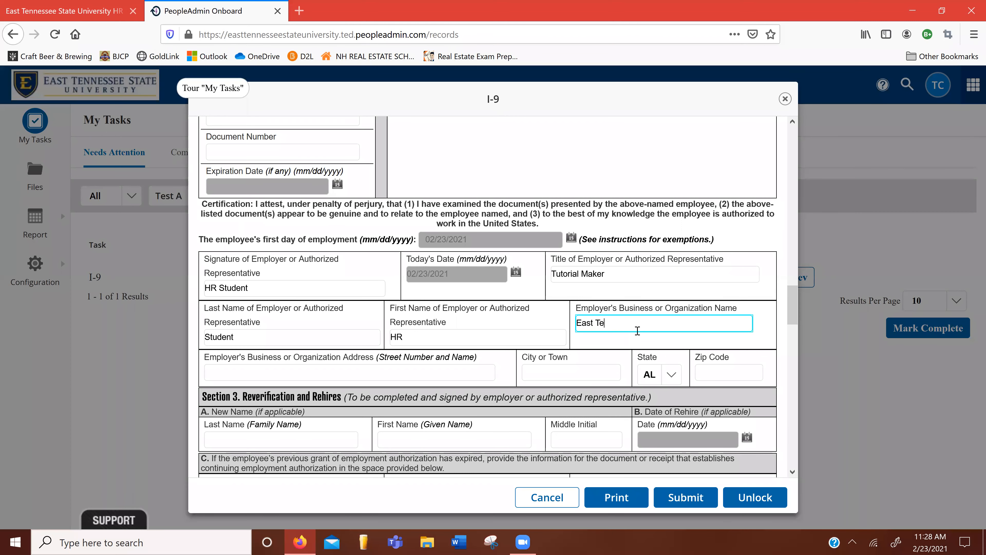
pyautogui.write('nnessee State University')
# Step: Fill in the employer's business street address, city Johnson City, state TN, and begin the zip code
pyautogui.click(438, 375)
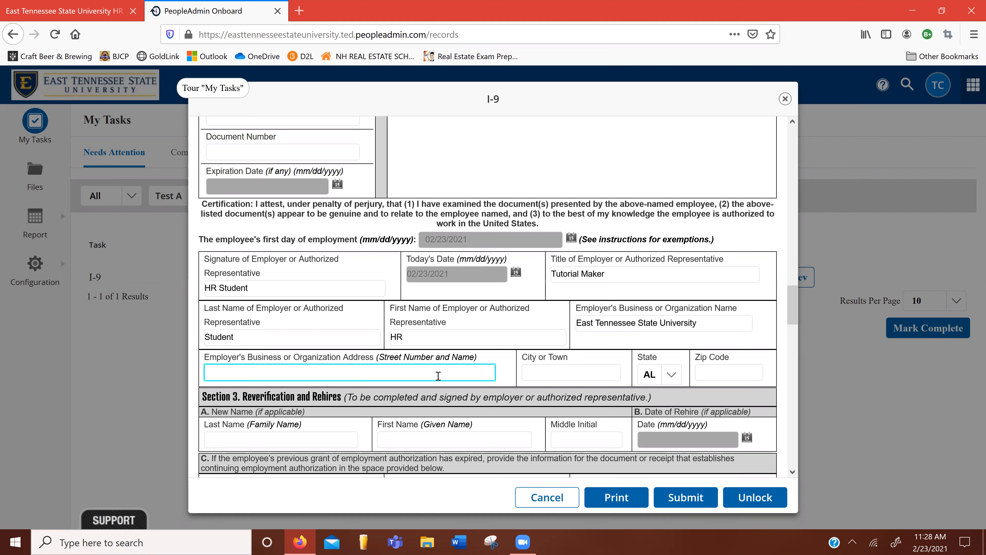
pyautogui.write('1276 Gilbreath Dr')
pyautogui.click(553, 371)
pyautogui.write('Jo')
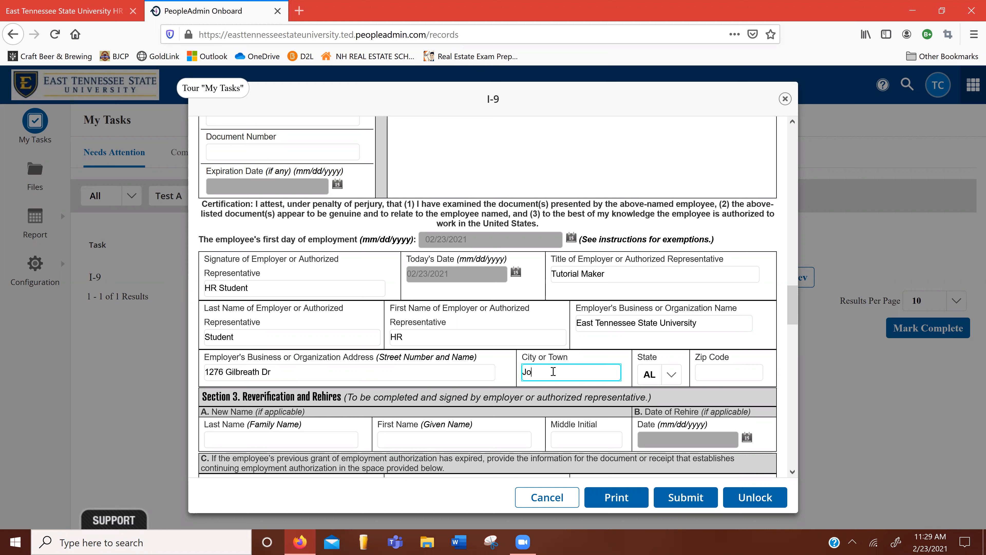
pyautogui.write('hnson City')
pyautogui.click(667, 379)
pyautogui.press('t')
pyautogui.press('n')
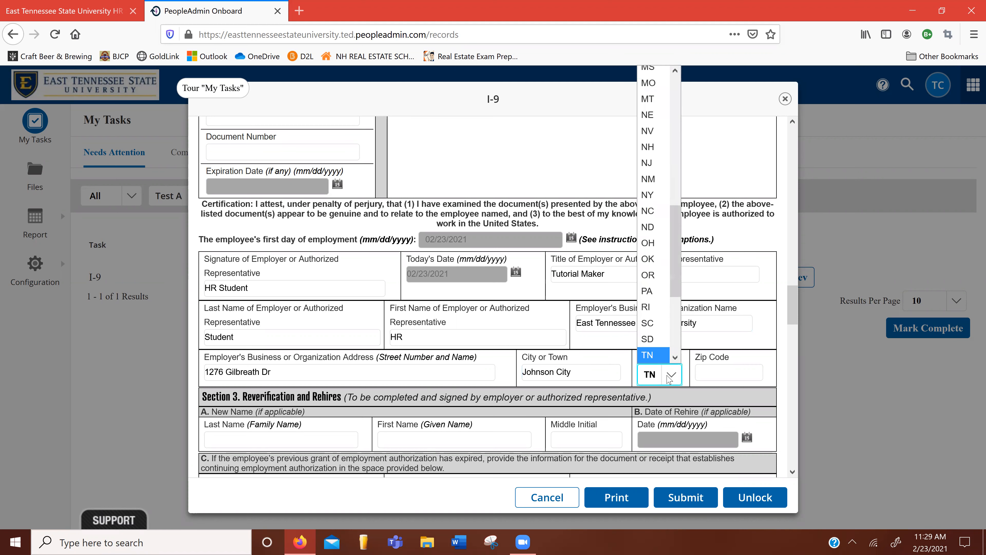
pyautogui.click(710, 367)
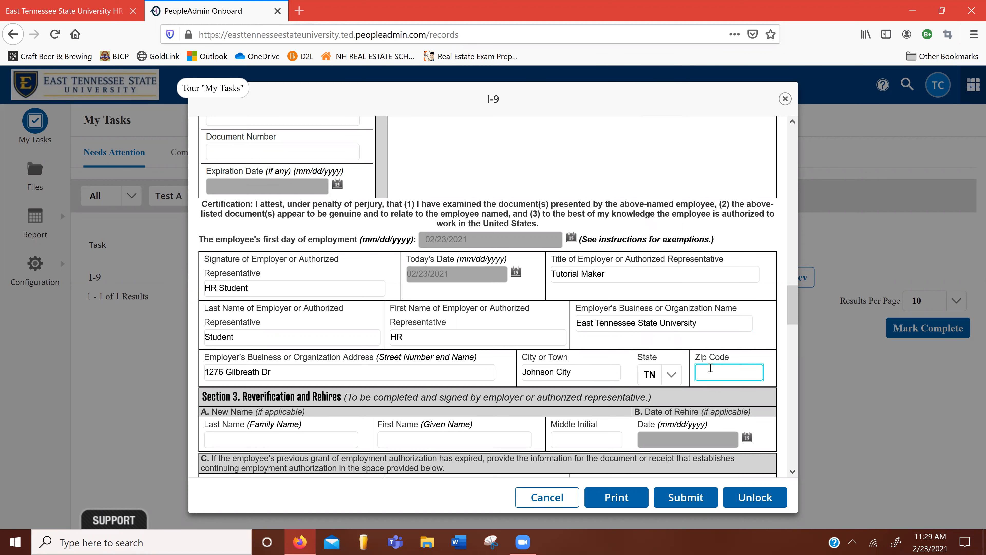
pyautogui.write('37614')
# Step: Scroll past the acceptable-documents lists to the Workflow and Sign sections at the bottom
pyautogui.moveTo(793, 315); pyautogui.dragTo(792, 367)
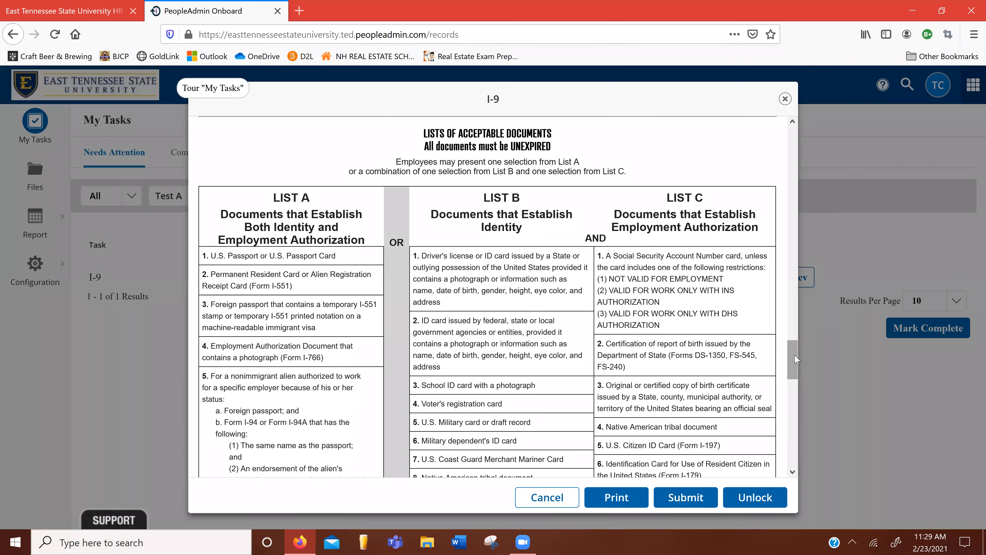
pyautogui.moveTo(795, 357); pyautogui.dragTo(795, 452)
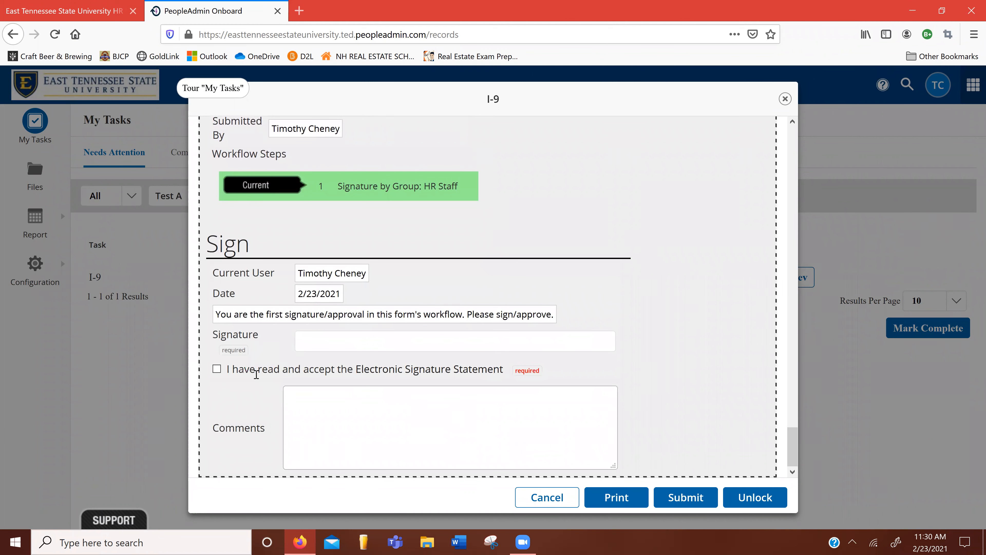
# Step: Type the signer's name as the e-signature, accept the electronic signature statement, and submit the I-9
pyautogui.click(327, 348)
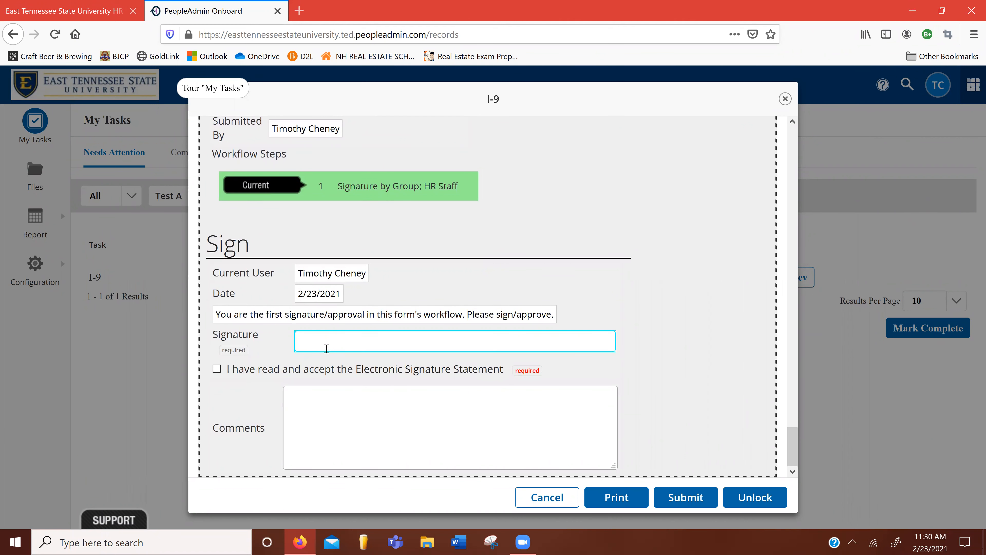
pyautogui.click(217, 369)
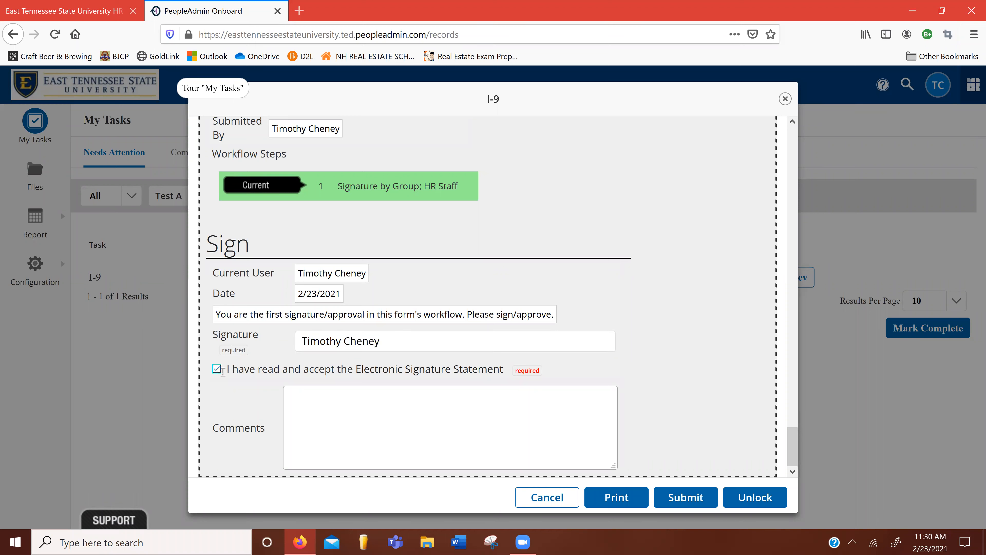
pyautogui.click(352, 424)
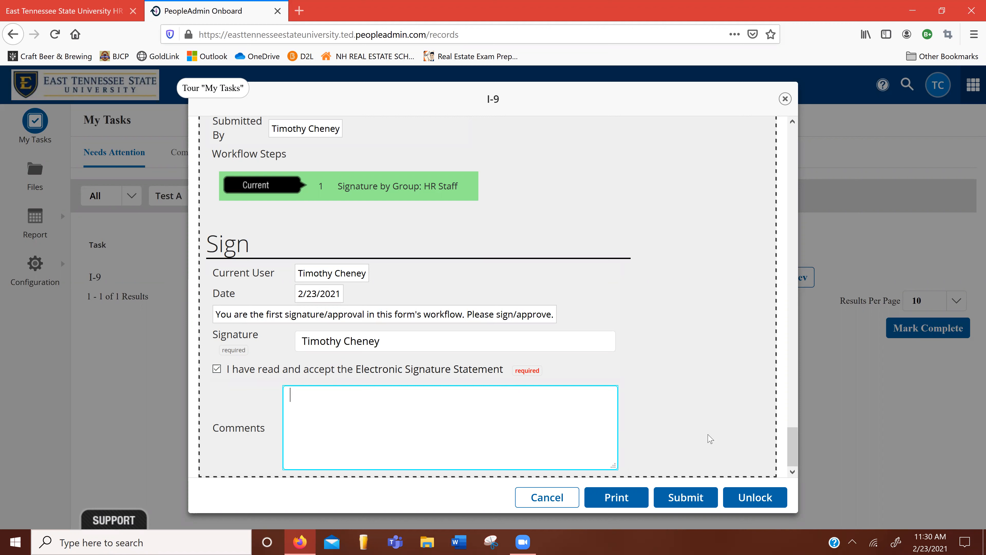
pyautogui.click(683, 505)
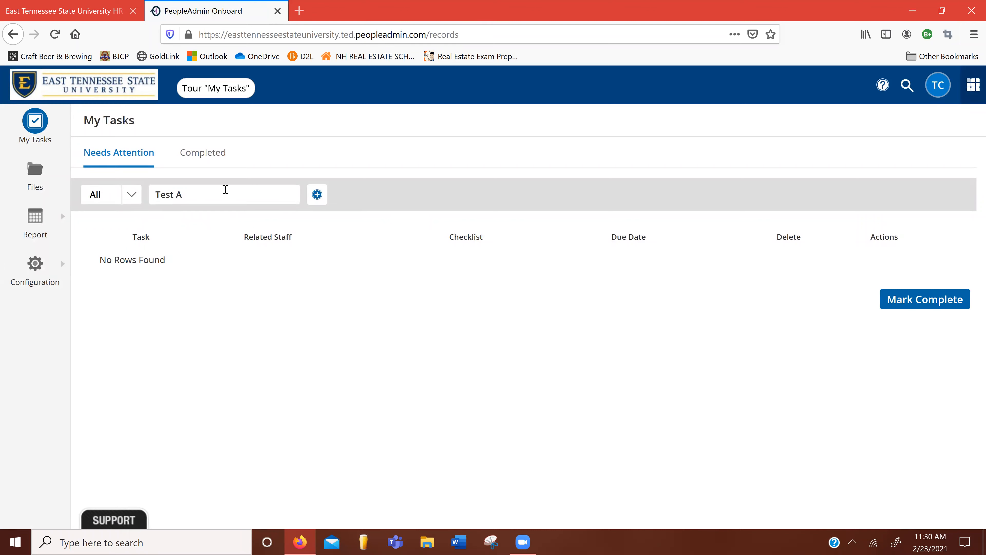
# Step: Open the I-9 submitted on 2/23/2021 from the Completed tasks list
pyautogui.click(210, 157)
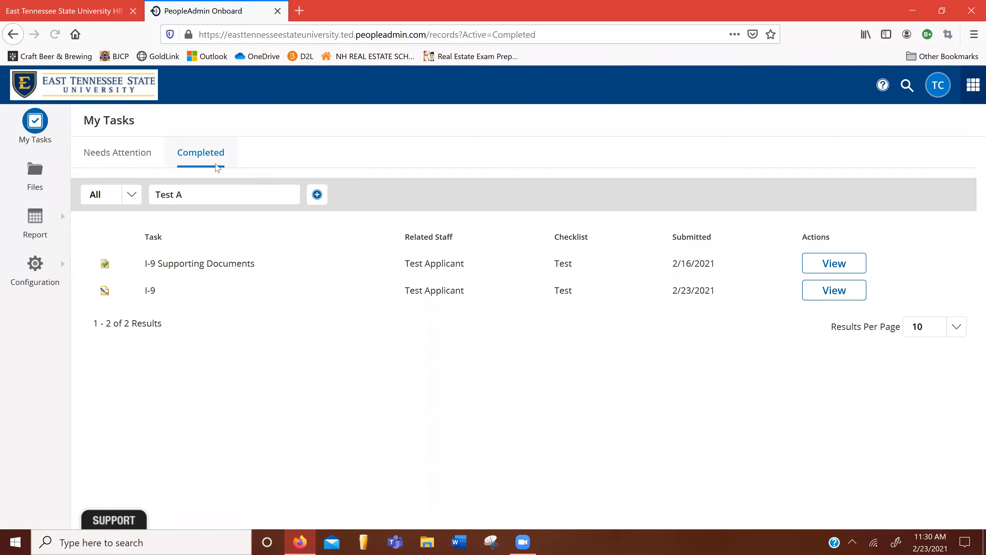
pyautogui.click(220, 197)
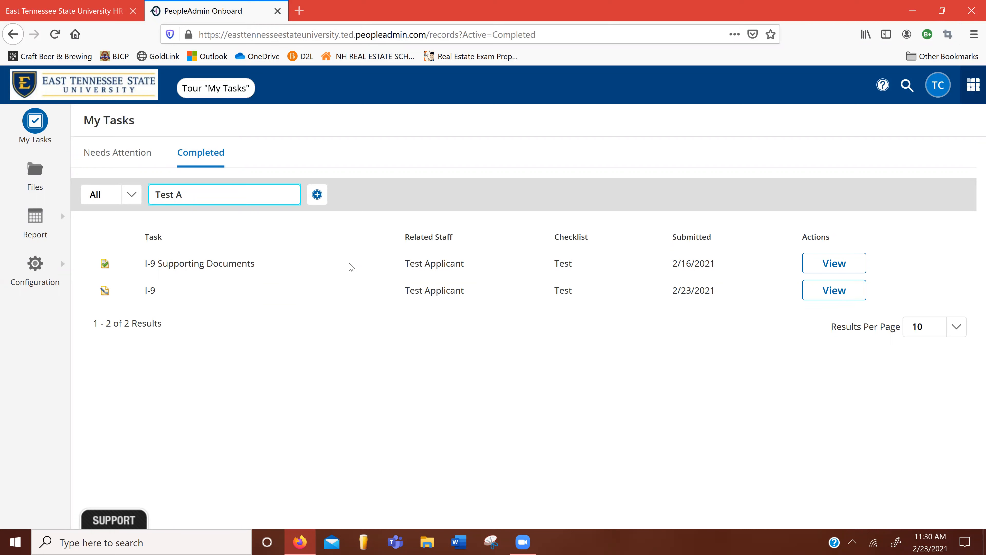
pyautogui.click(835, 291)
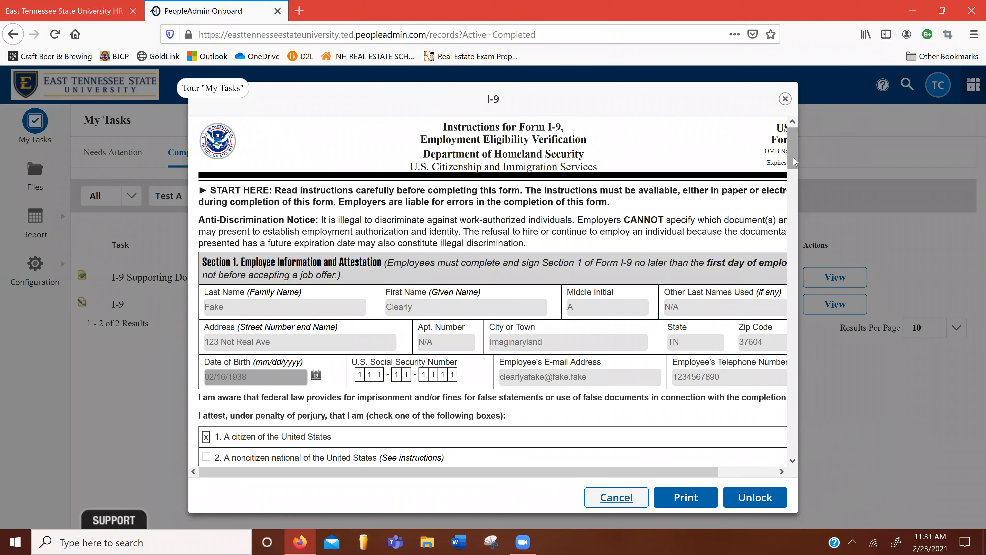
# Step: Scroll through the submitted I-9 to check the saved passport details and 02/23/2021 employer certification
pyautogui.moveTo(793, 162); pyautogui.dragTo(793, 197)
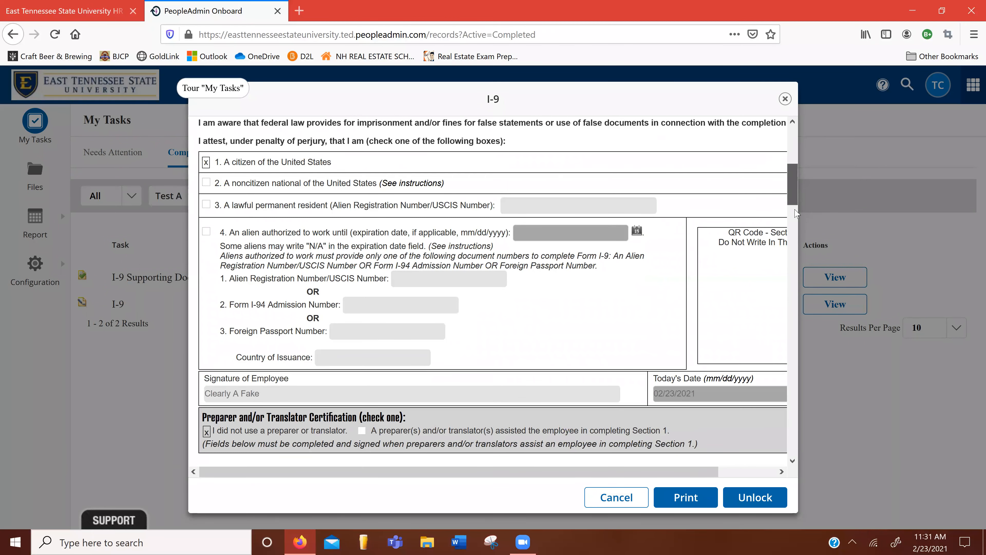
pyautogui.scroll(-5, 795, 212)
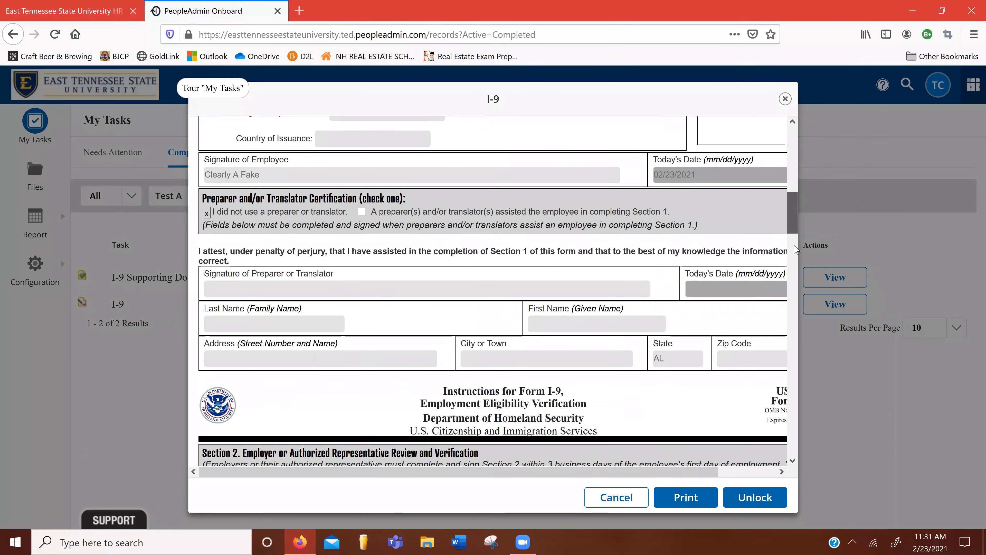
pyautogui.scroll(-4, 794, 249)
pyautogui.moveTo(794, 248); pyautogui.dragTo(794, 262)
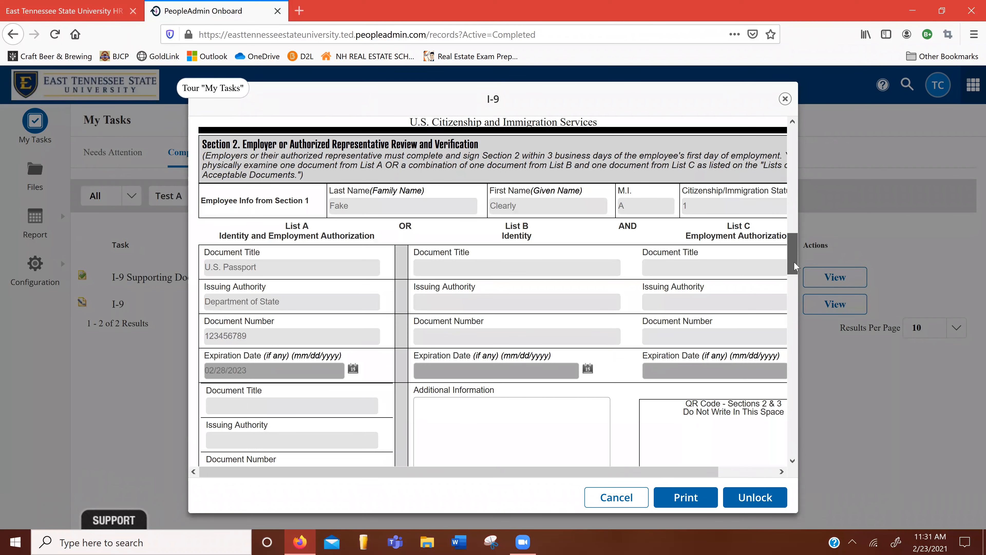
pyautogui.scroll(-2, 794, 261)
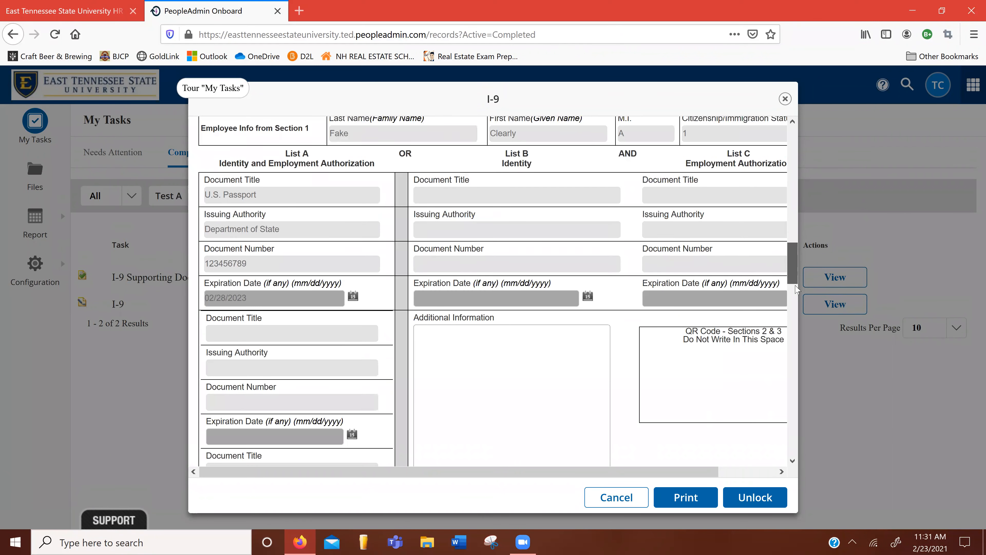
pyautogui.scroll(-4, 795, 290)
pyautogui.moveTo(795, 293); pyautogui.dragTo(796, 317)
pyautogui.scroll(-4, 797, 328)
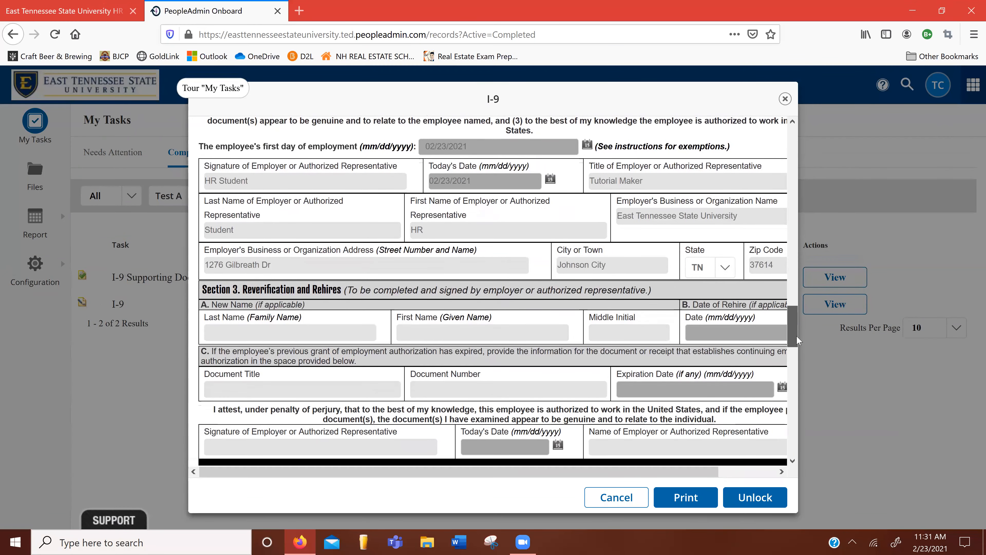